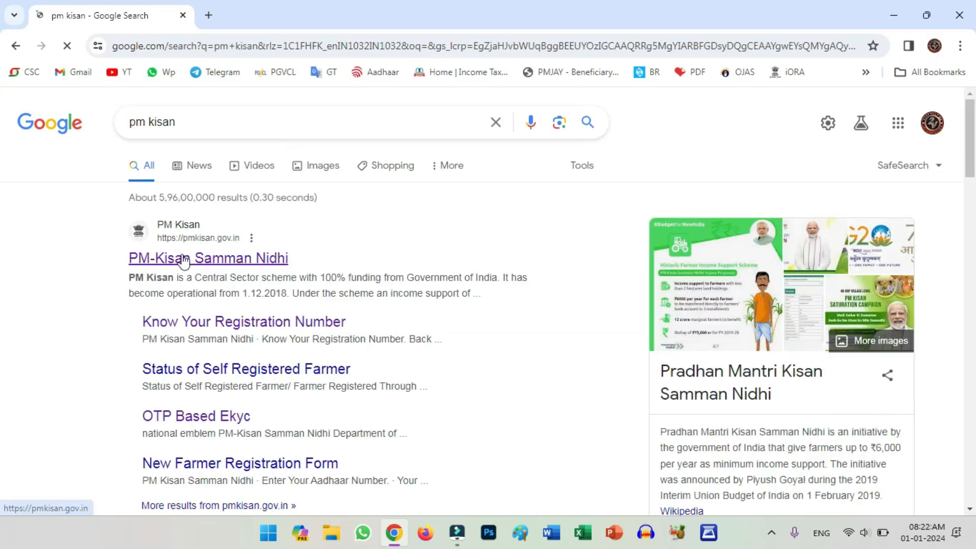
- Open the PM-Kisan Samman Nidhi site from the search results, dismiss the promotional pop-up, and open the New Farmer Registration form
left_click(217, 236)
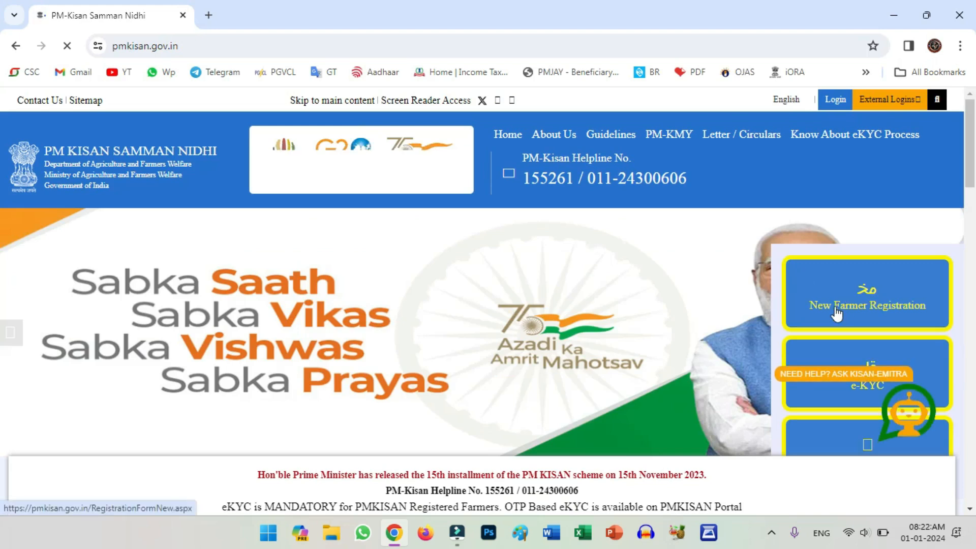
scroll(917, 315, "down", 2)
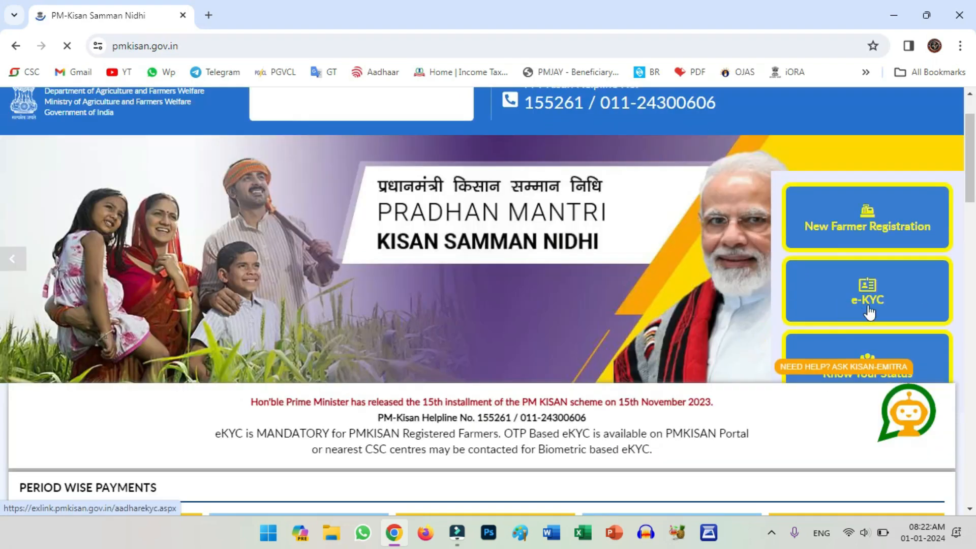
scroll(869, 311, "down", 1)
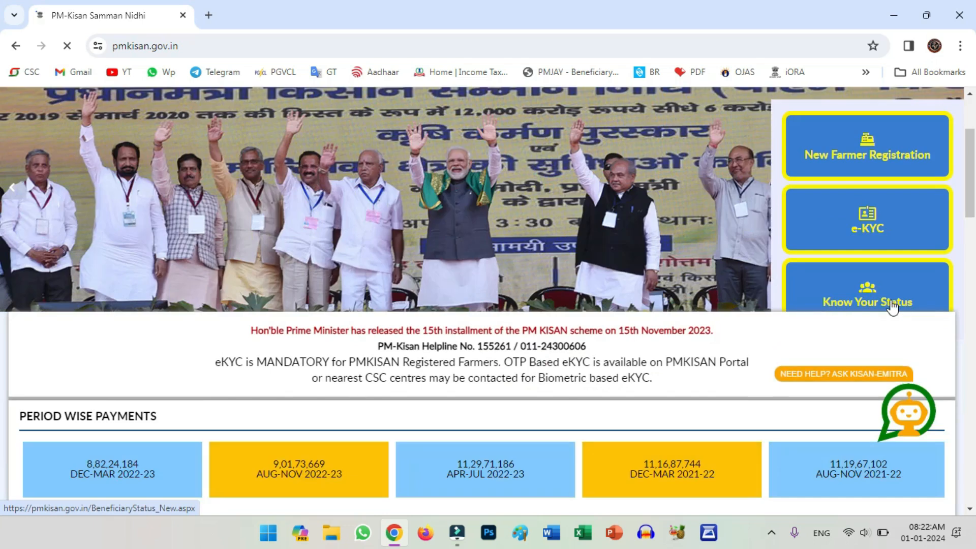
scroll(885, 303, "up", 2)
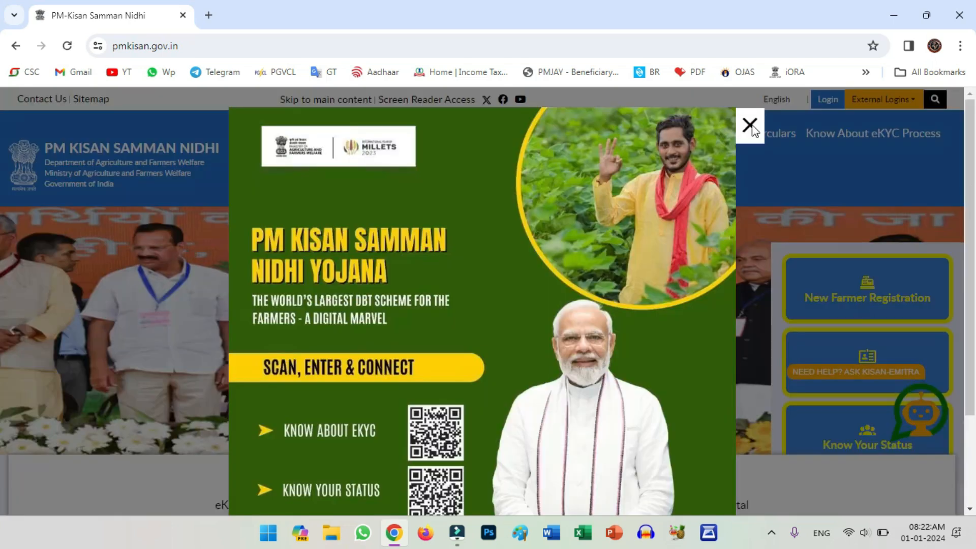
left_click(749, 124)
left_click(845, 296)
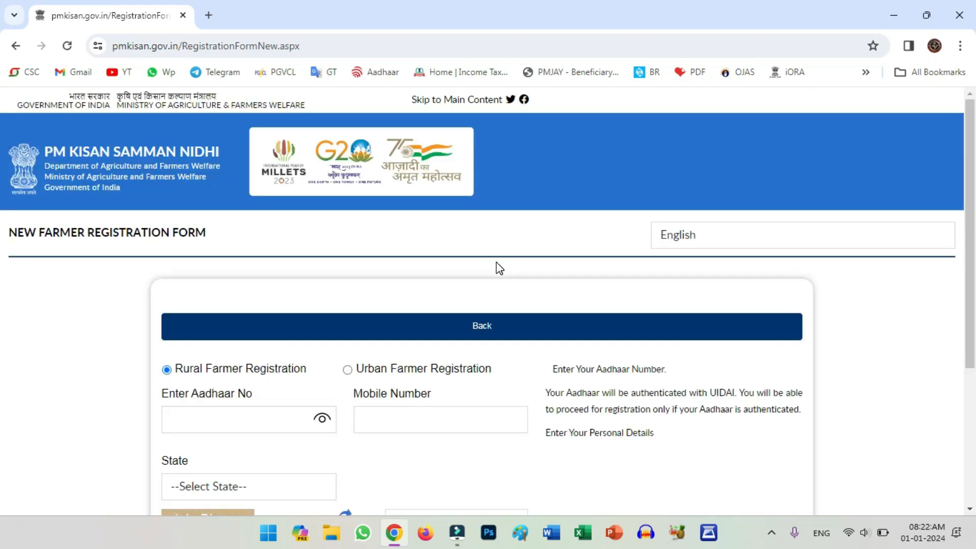
- Set the state to GUJARAT in the rural farmer registration form
scroll(453, 344, "down", 3)
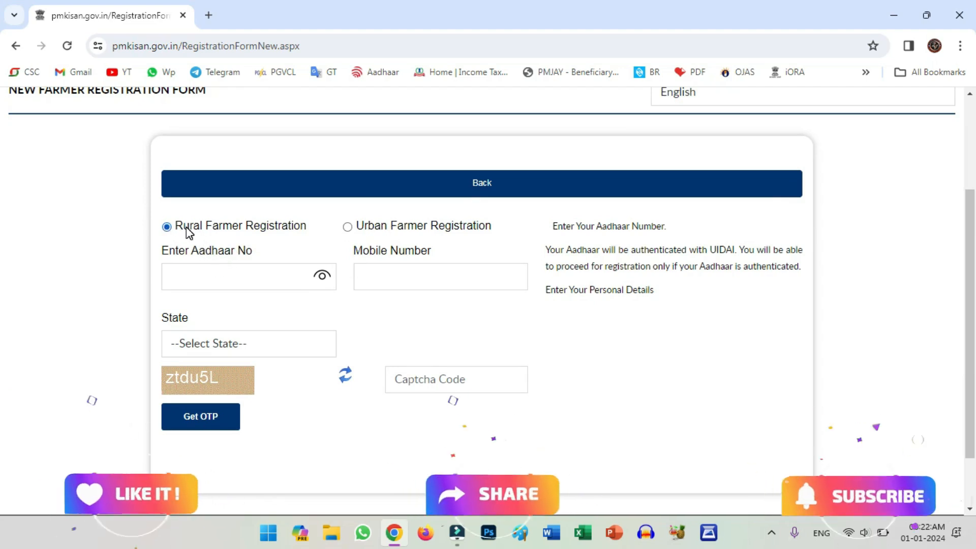
left_click(190, 275)
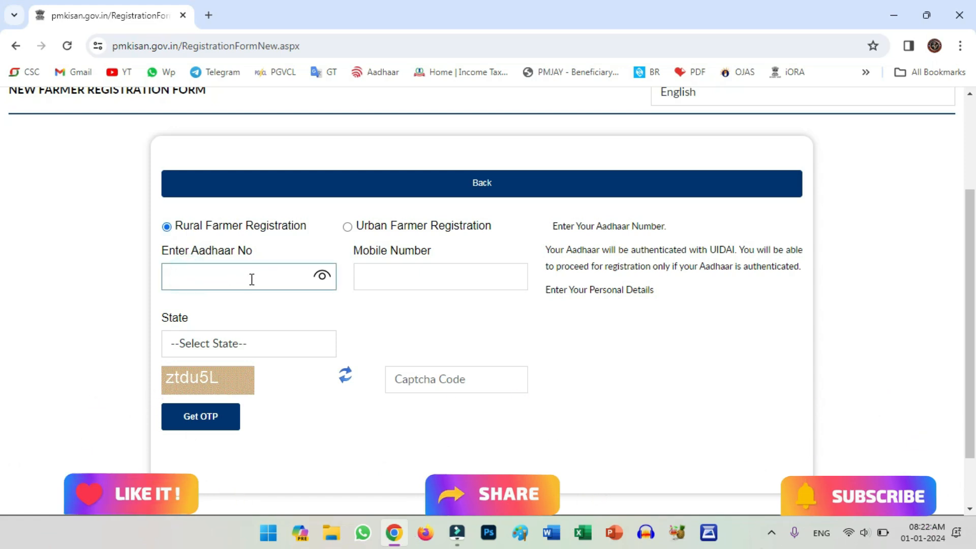
left_click(378, 277)
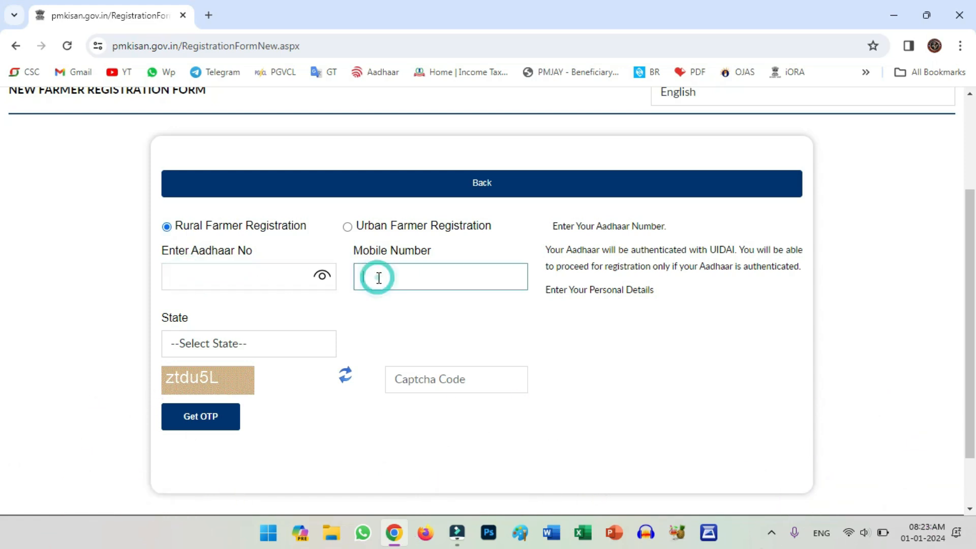
left_click(278, 344)
left_click(196, 189)
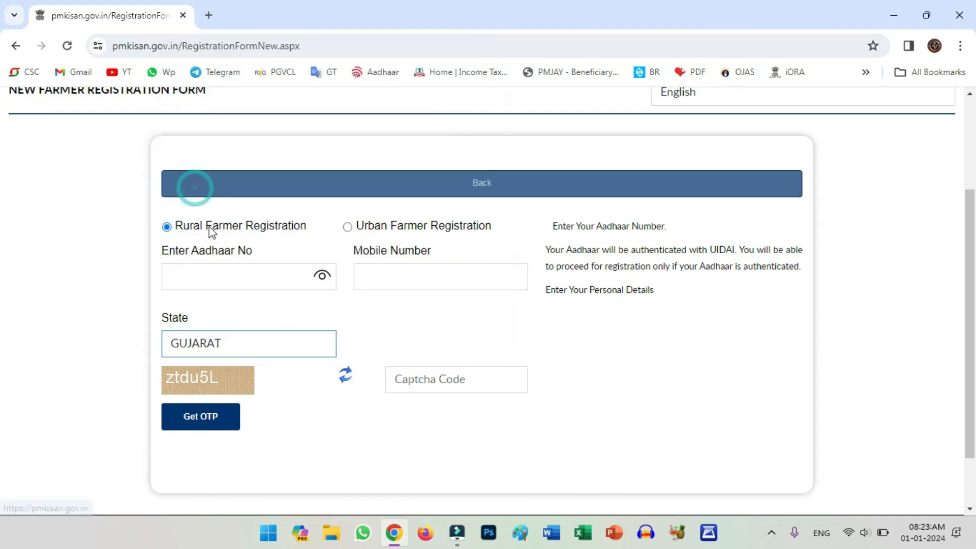
- Enter the displayed captcha code and request the OTP
left_click(413, 379)
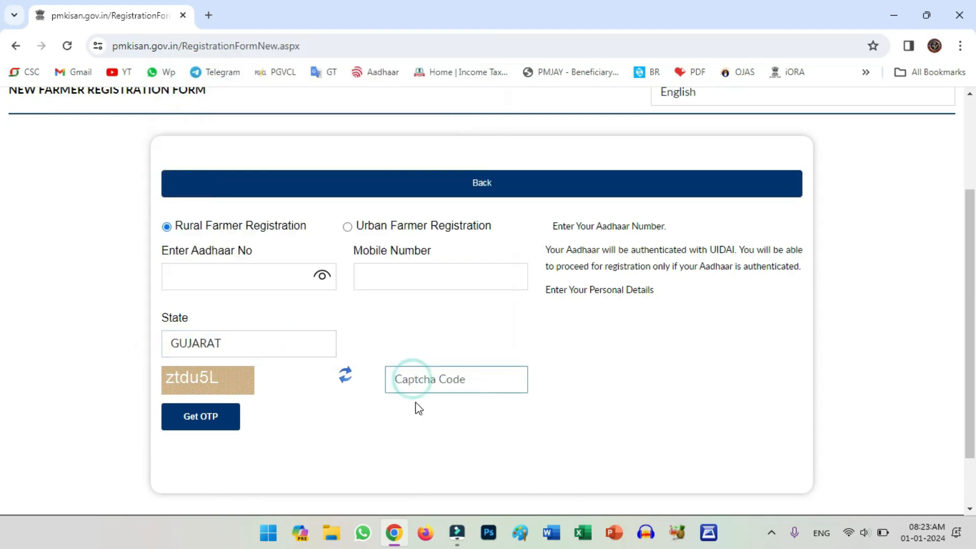
type("ztdu5L")
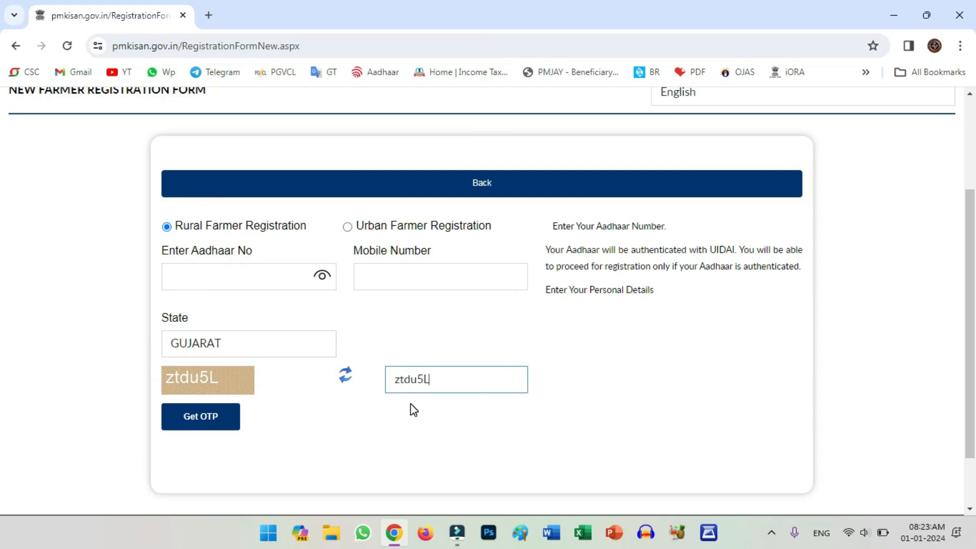
left_click(216, 422)
- Submit the Aadhaar-registered mobile OTP for verification with consent given
left_click(206, 274)
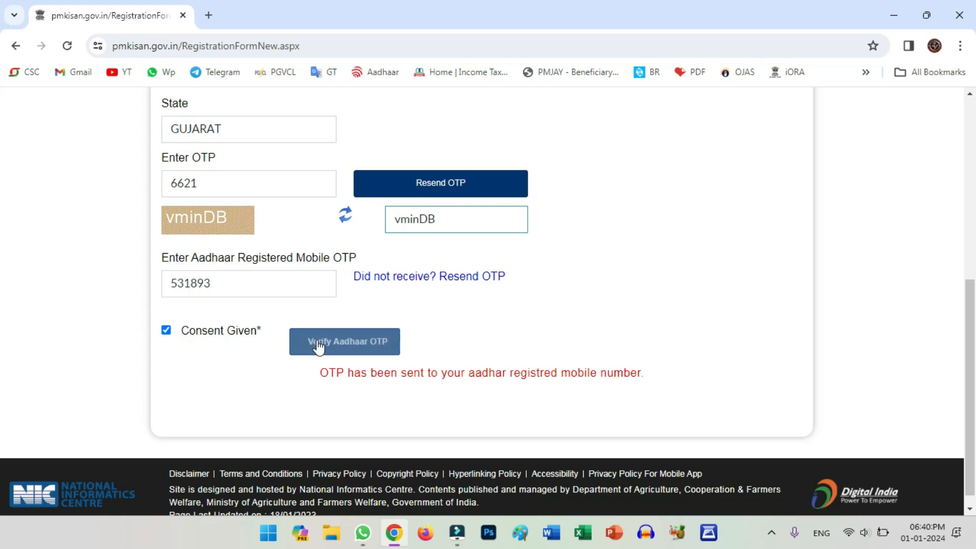
left_click(361, 348)
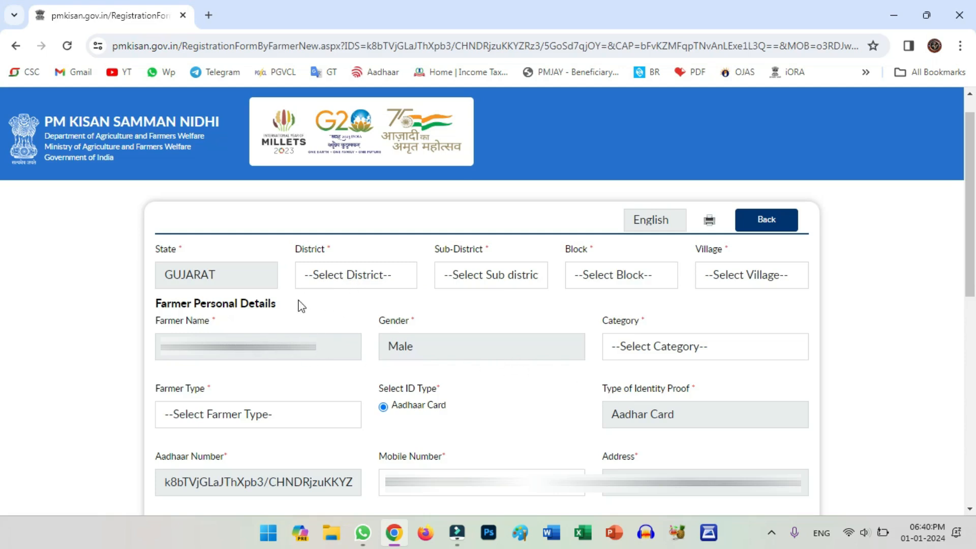
- Set the farmer's district to JAMNAGAR and the sub-district to Jamnagar Rural
left_click(164, 273)
left_click(319, 273)
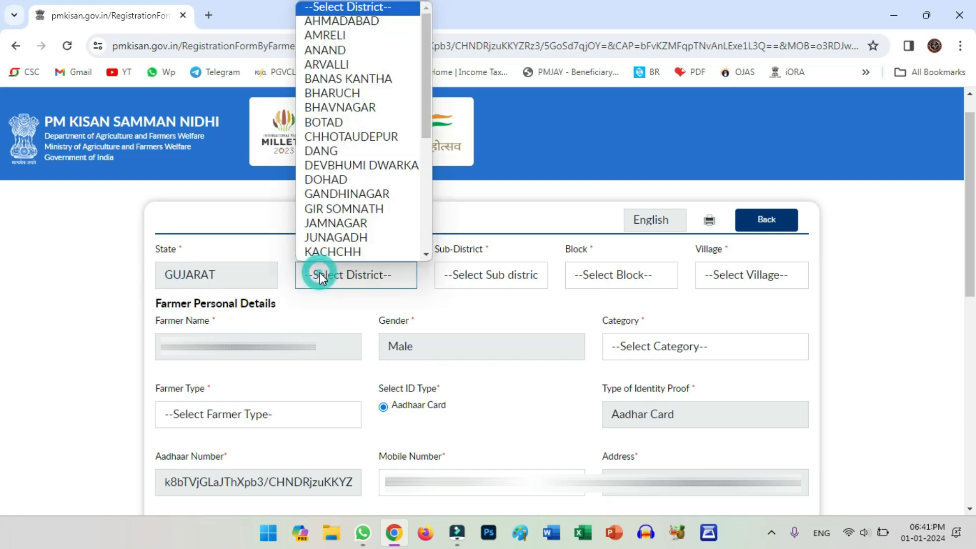
left_click(322, 224)
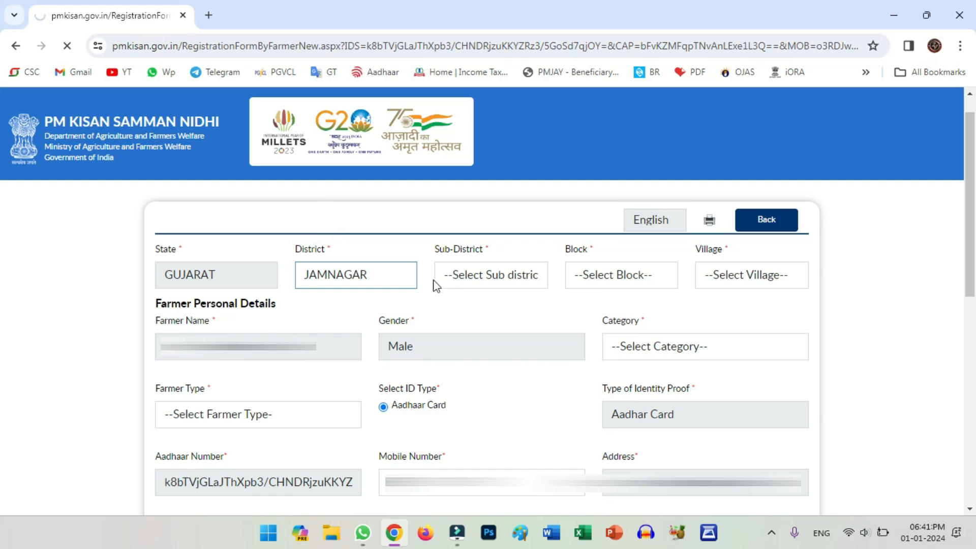
left_click(533, 278)
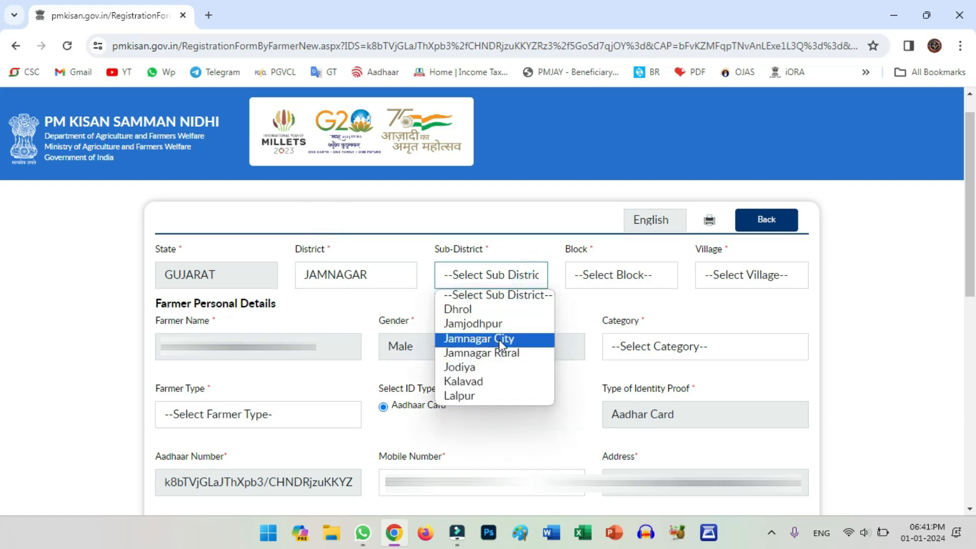
left_click(499, 360)
- Set the farmer's block to JAMNAGAR and the village to Dhunvav
left_click(582, 278)
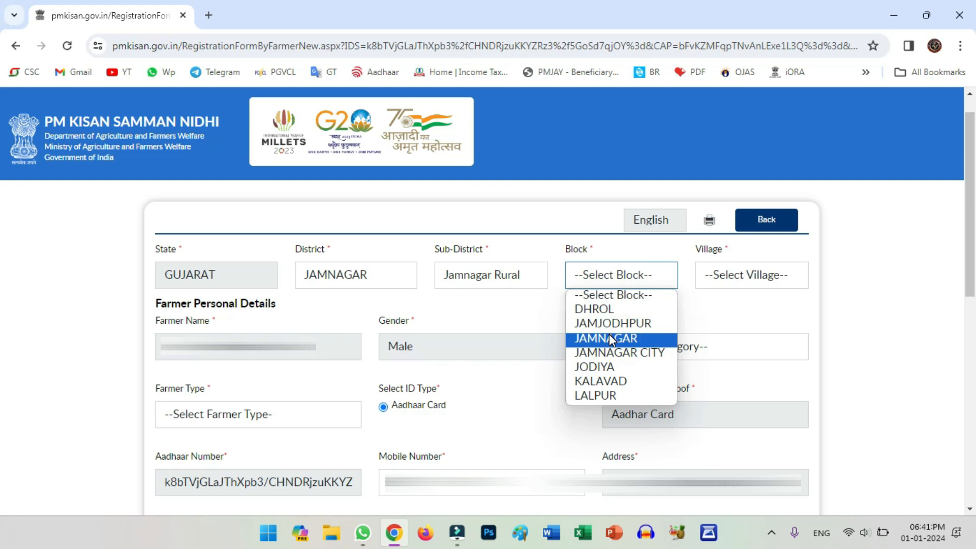
left_click(473, 276)
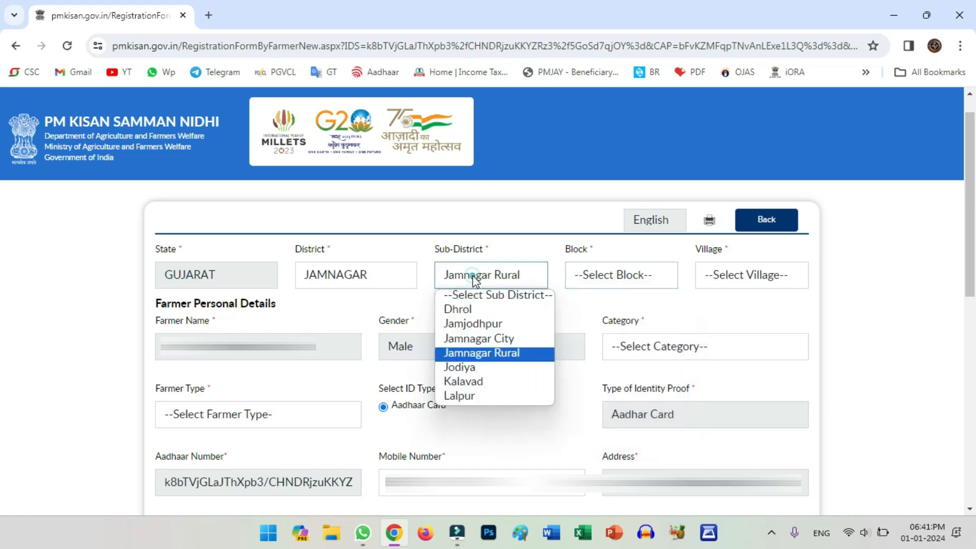
left_click(586, 279)
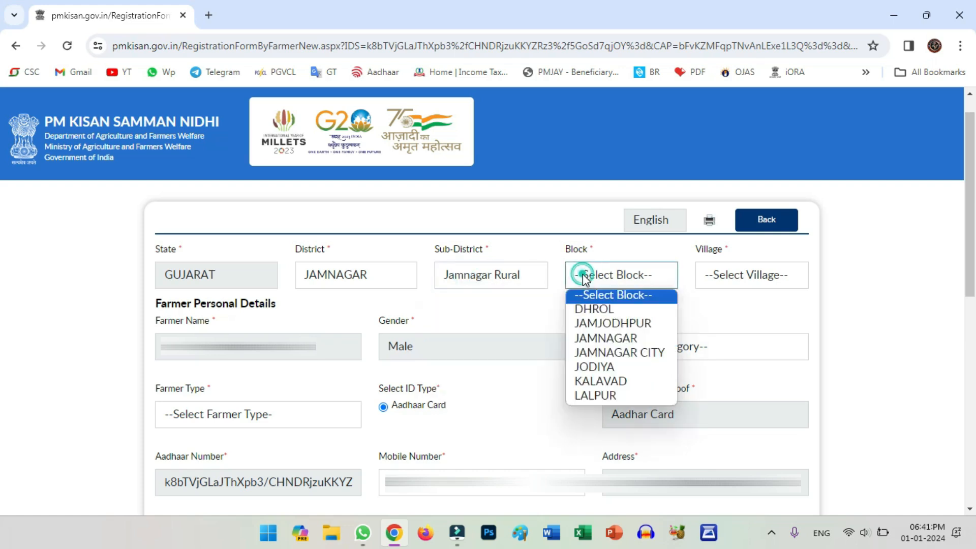
left_click(621, 338)
left_click(742, 275)
scroll(729, 203, "down", 4)
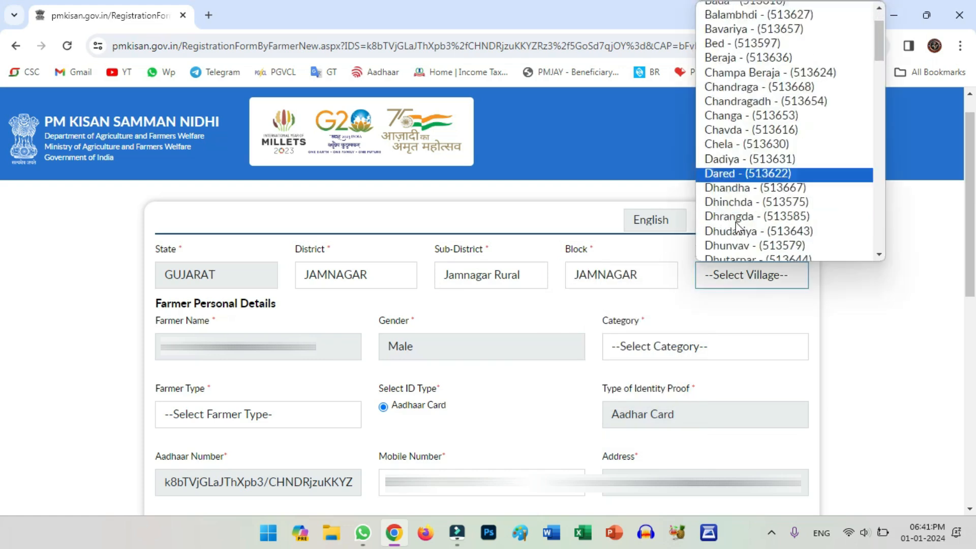
left_click(734, 151)
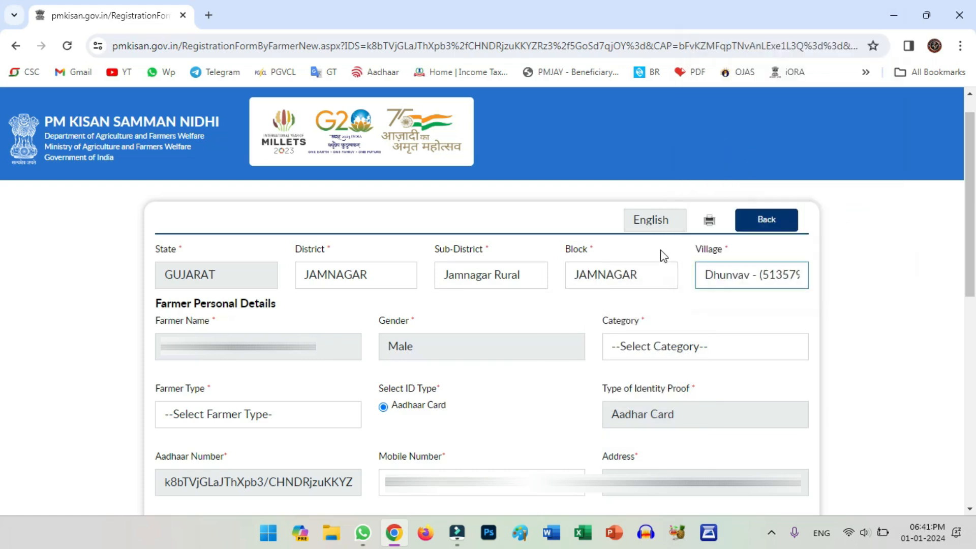
left_click(685, 289)
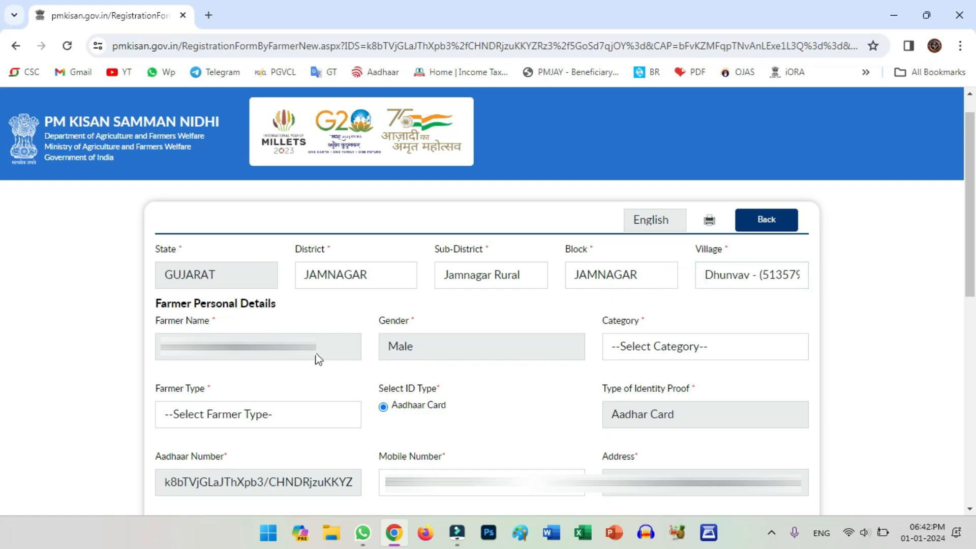
- Examine the farmer's personal details, including the name, category choices, farmer type choices, mobile number and address
left_click_drag(164, 348, 307, 356)
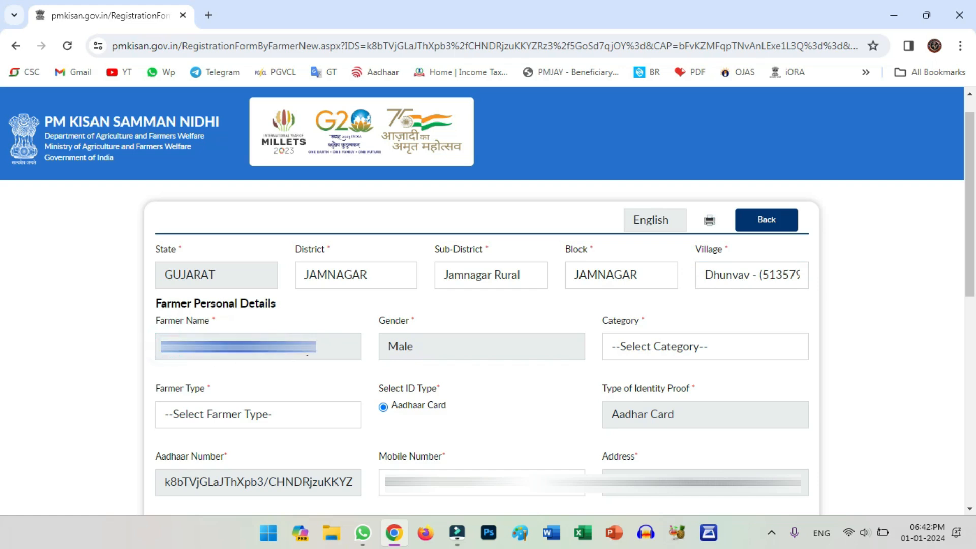
left_click(638, 347)
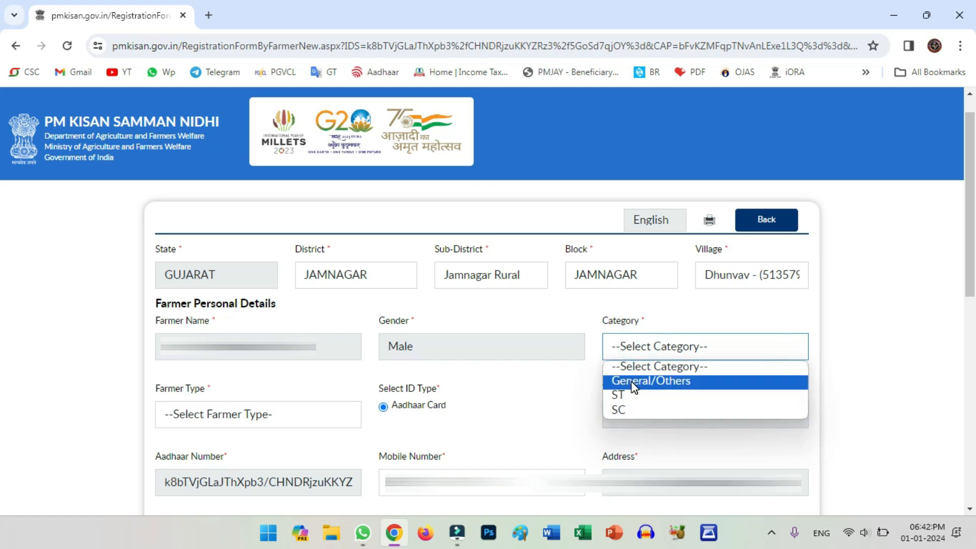
left_click(579, 376)
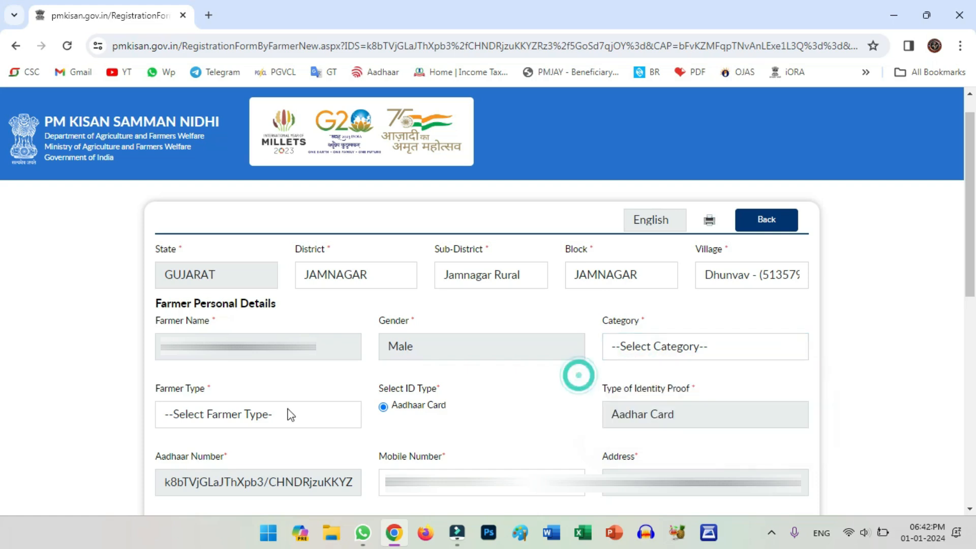
left_click(201, 410)
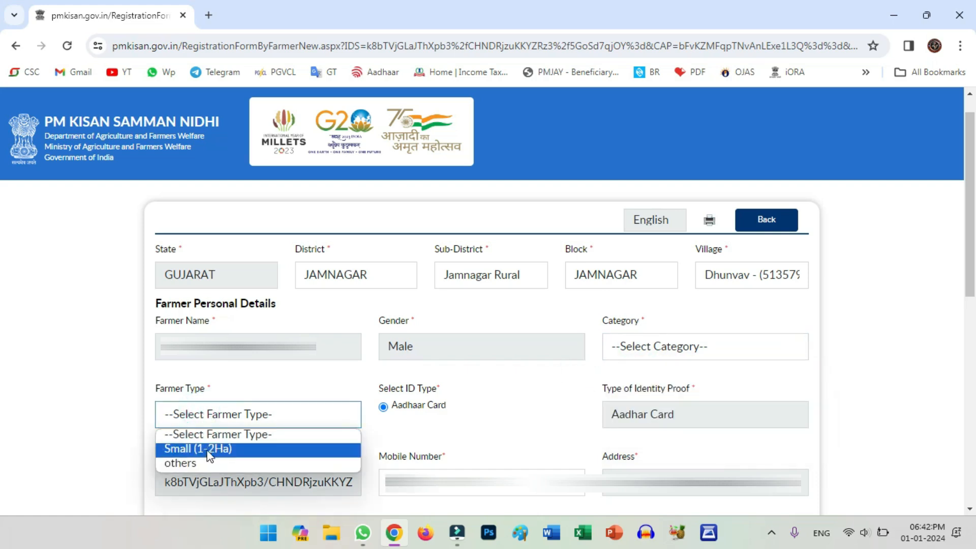
left_click(678, 350)
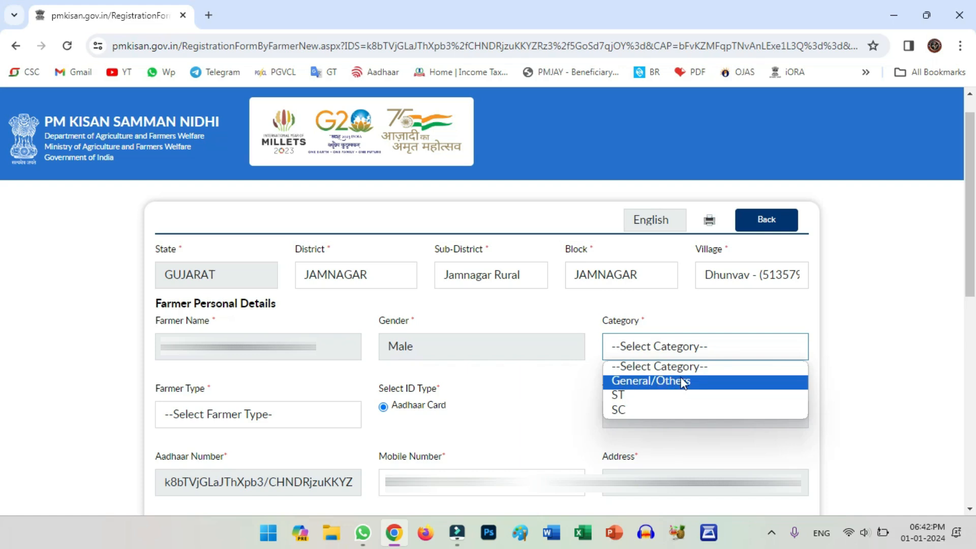
left_click(580, 388)
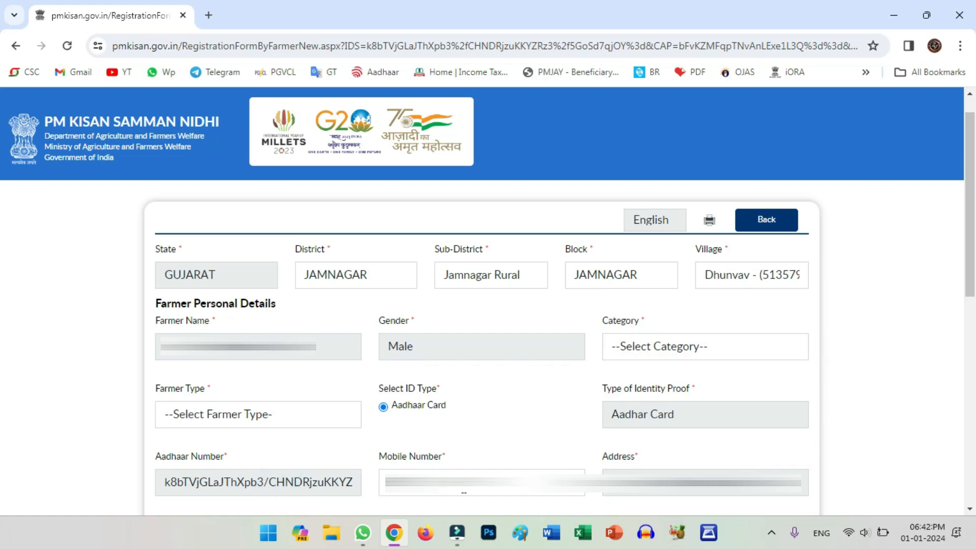
left_click_drag(464, 491, 361, 492)
left_click_drag(615, 492, 808, 489)
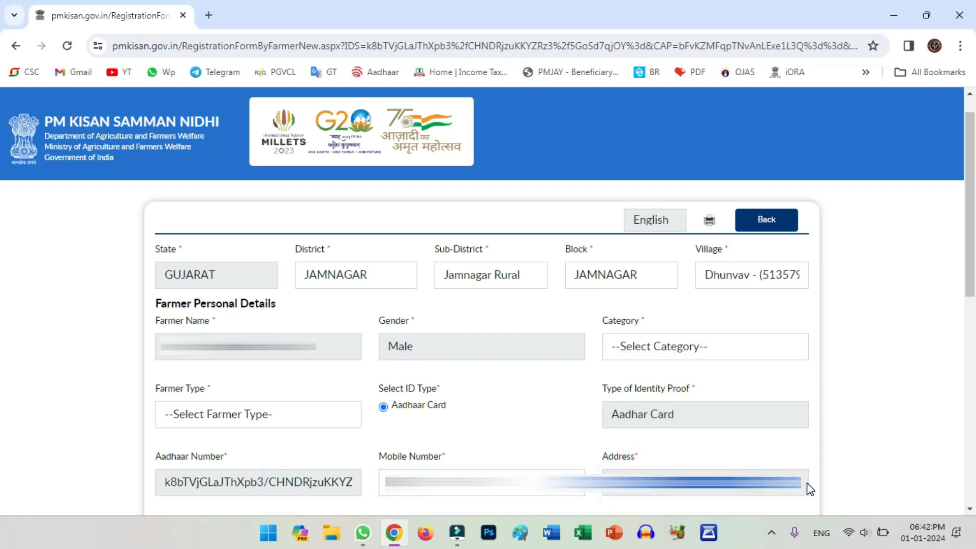
left_click(605, 490)
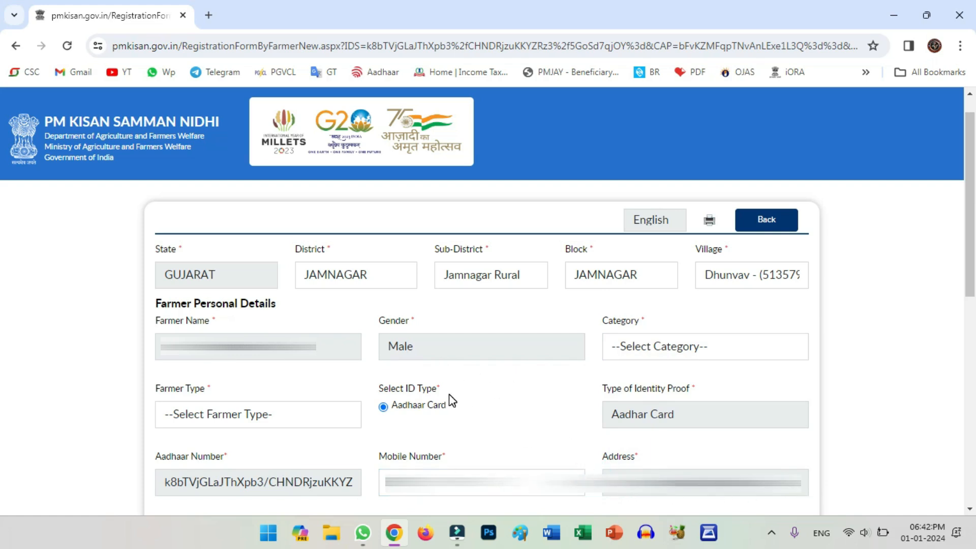
- Set the farmer's acceptance for PM Kisan Mandhan Yojana to No
scroll(449, 394, "down", 9)
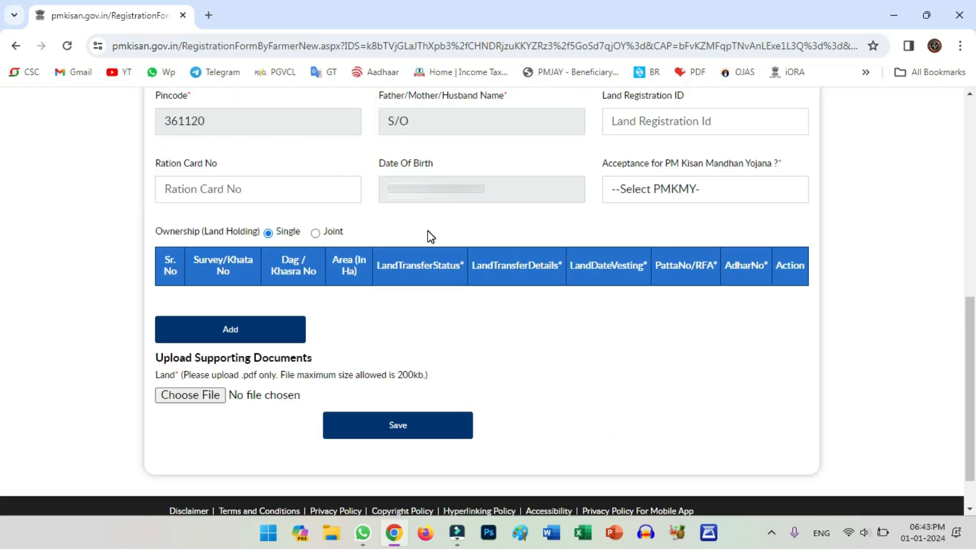
double_click(199, 122)
left_click(612, 122)
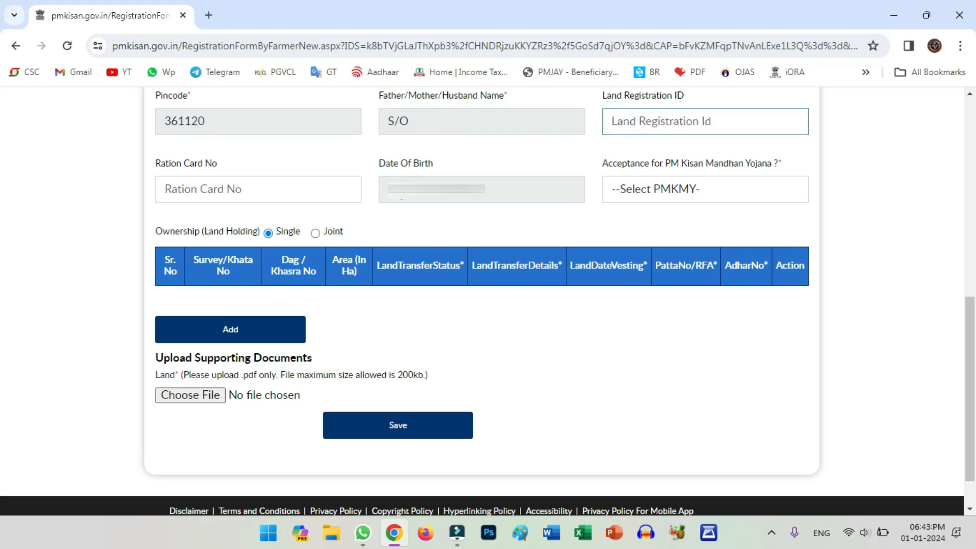
left_click(225, 192)
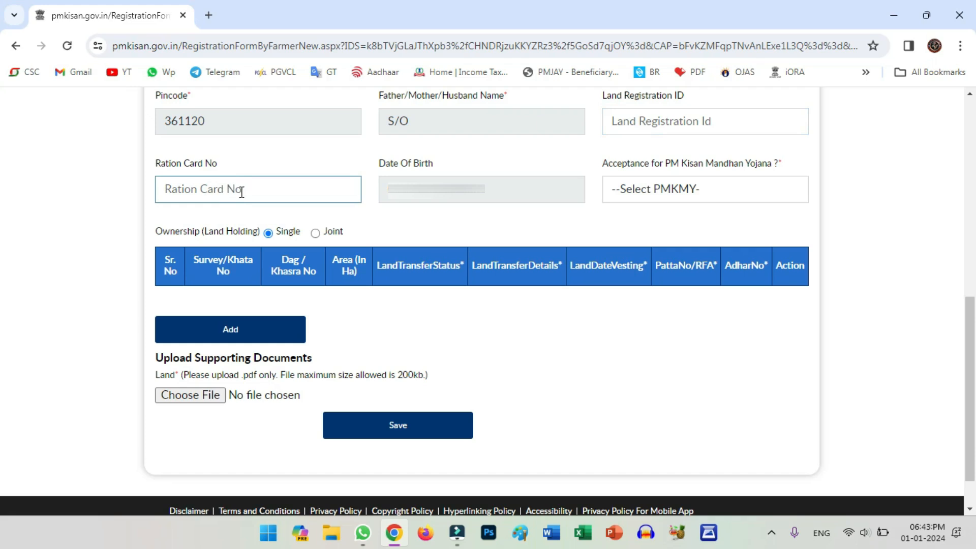
triple_click(462, 200)
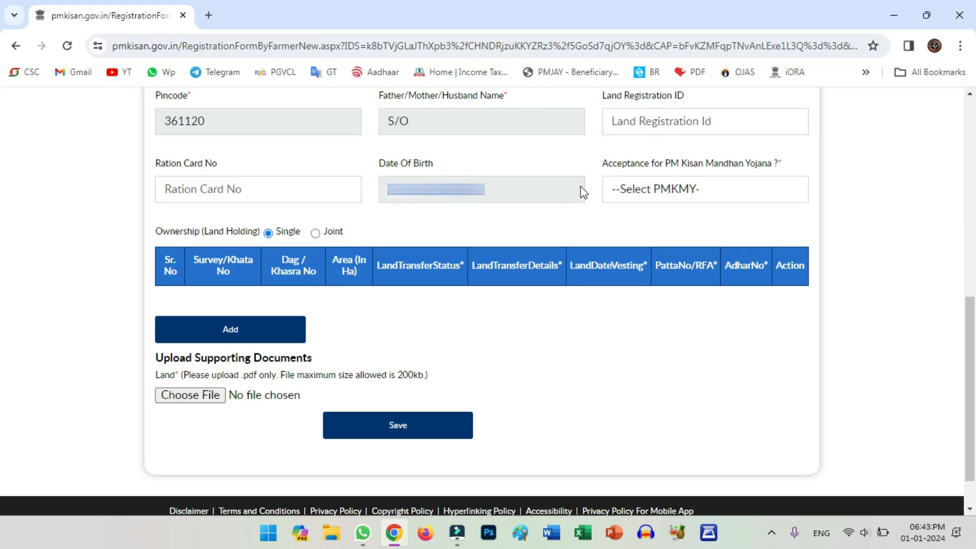
left_click(642, 190)
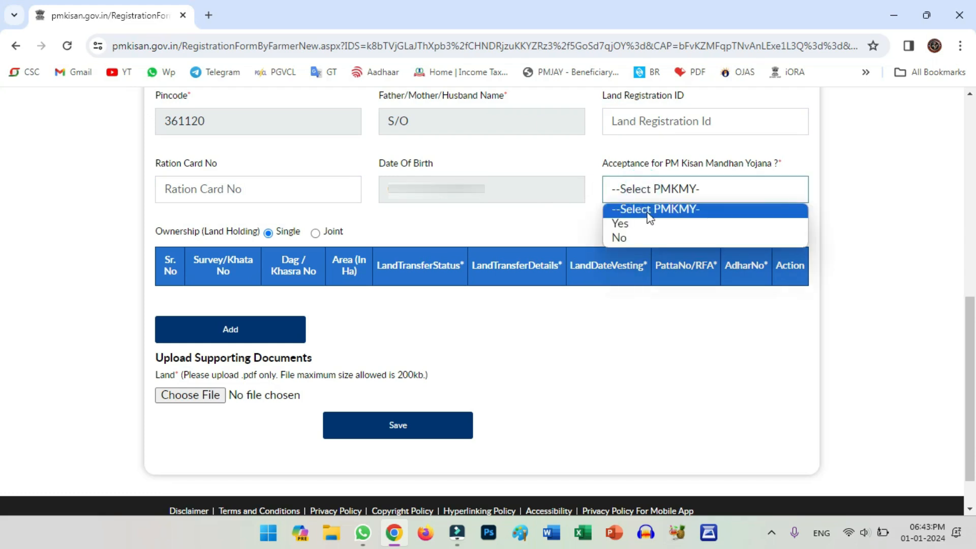
left_click(623, 237)
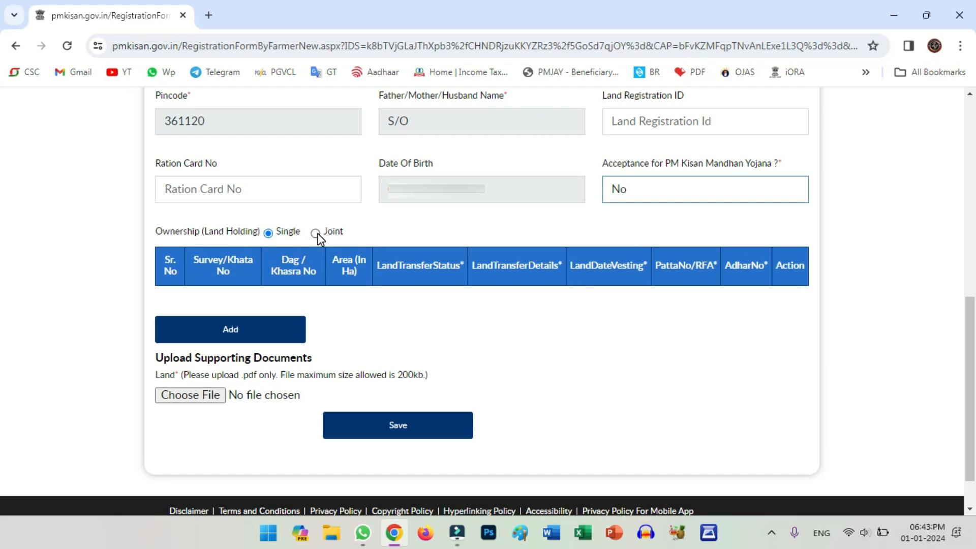
- Open the form for adding a land detail and examine its survey number, khasra number, area and land transfer status fields
left_click(233, 331)
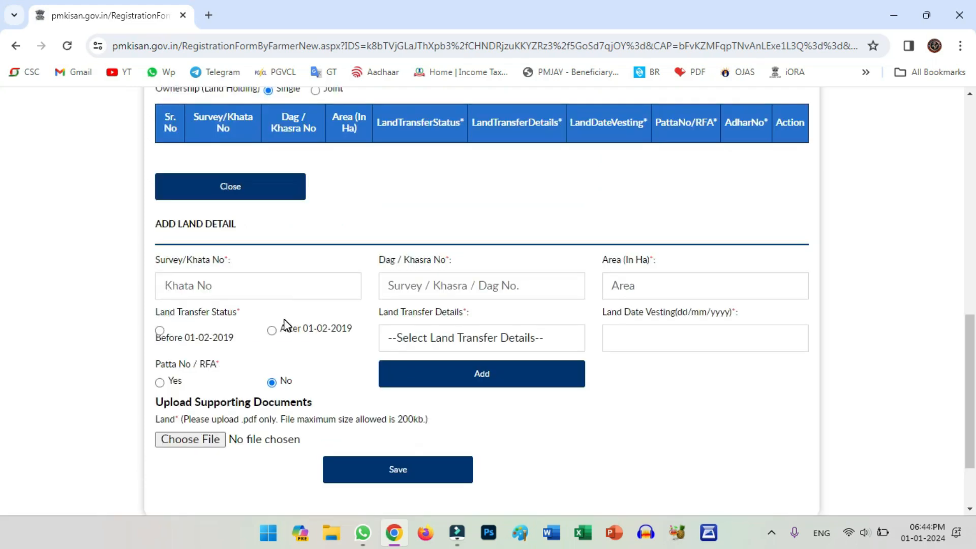
left_click(205, 283)
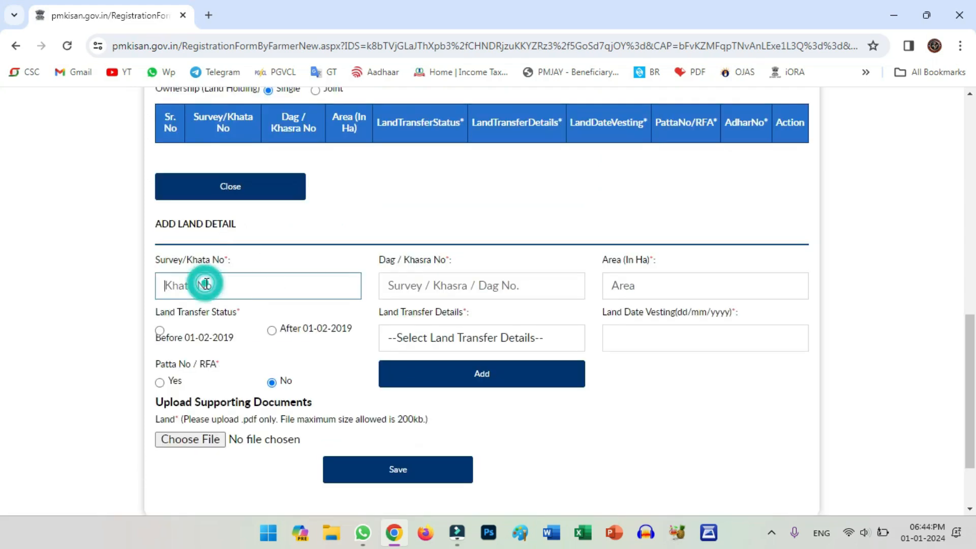
left_click(432, 283)
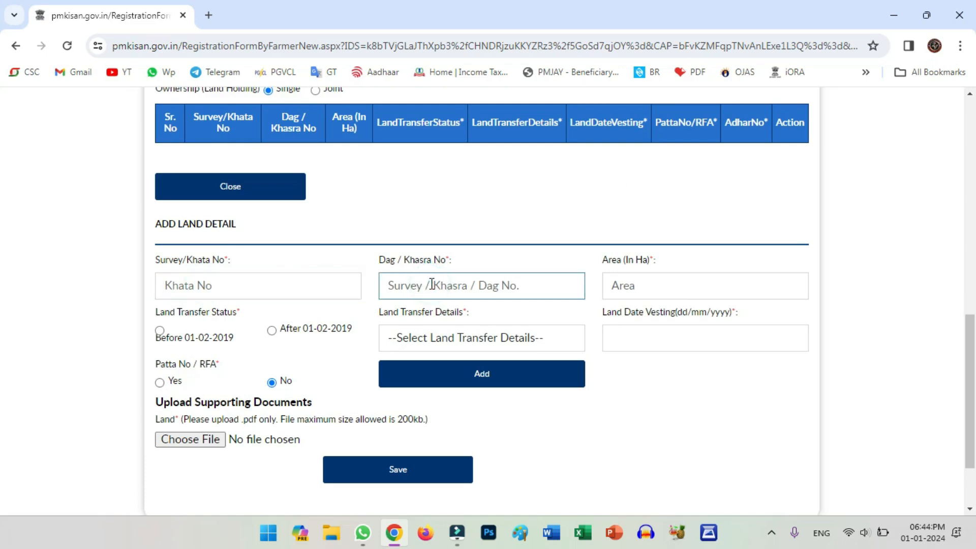
left_click(624, 284)
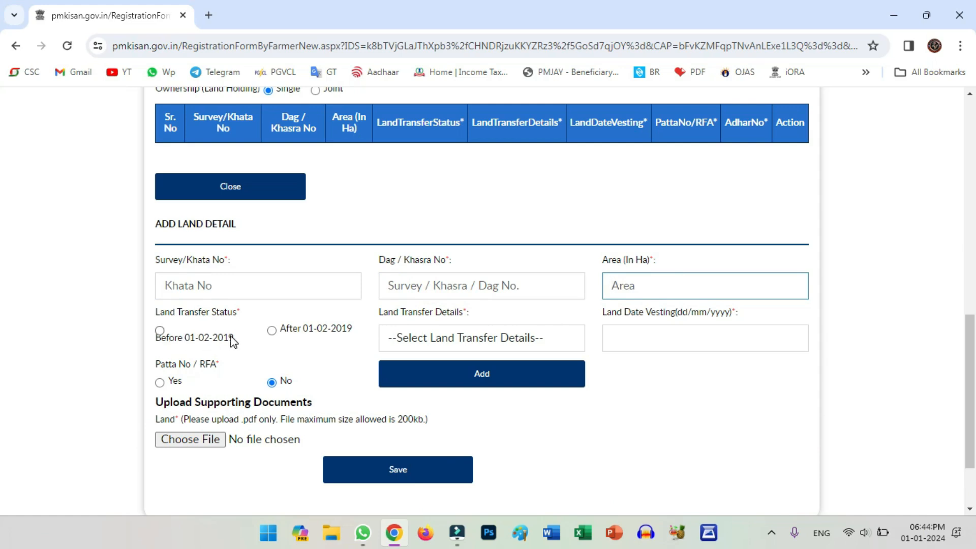
left_click_drag(235, 332, 199, 341)
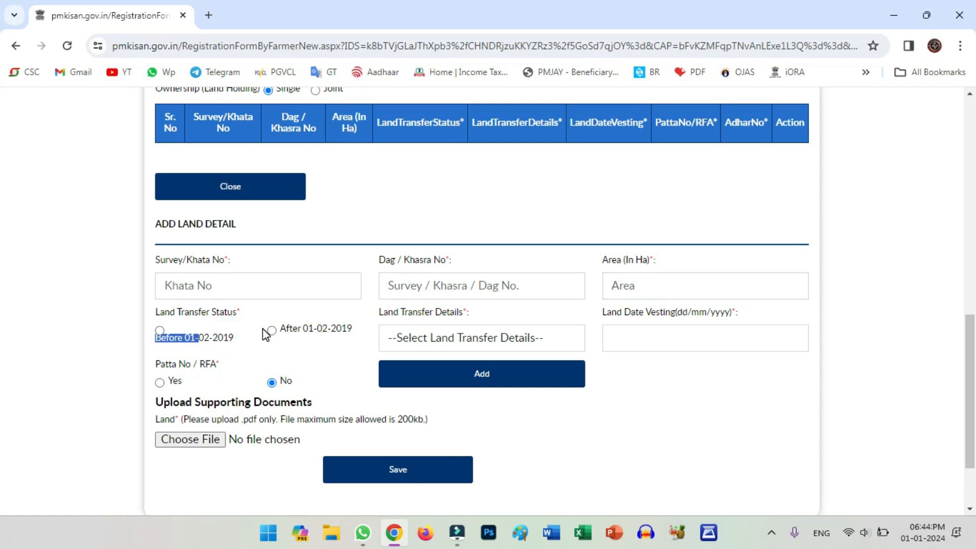
left_click_drag(263, 330, 342, 335)
left_click(355, 334)
left_click(352, 336)
- Set the land transfer details to Purchase of Land and check the calendar for the land vesting date
left_click(428, 341)
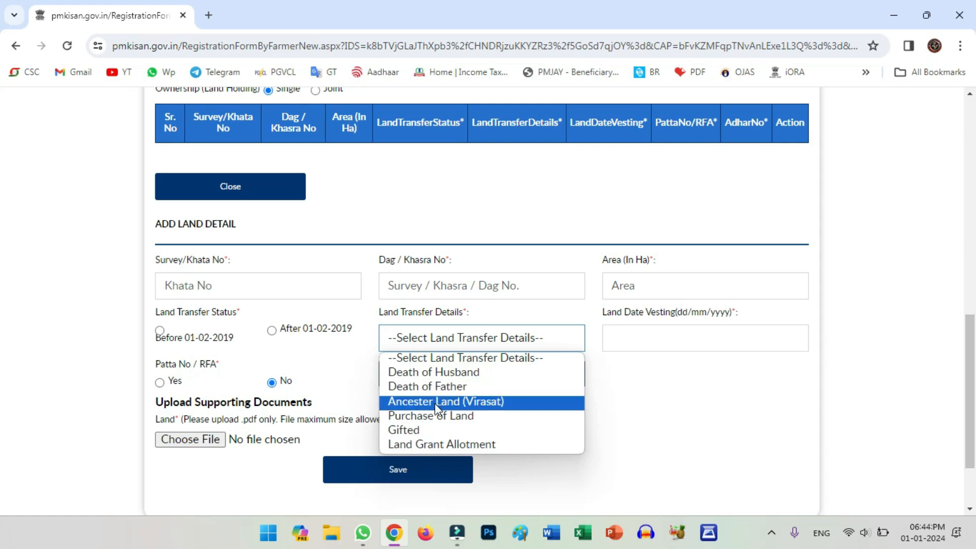
left_click(452, 424)
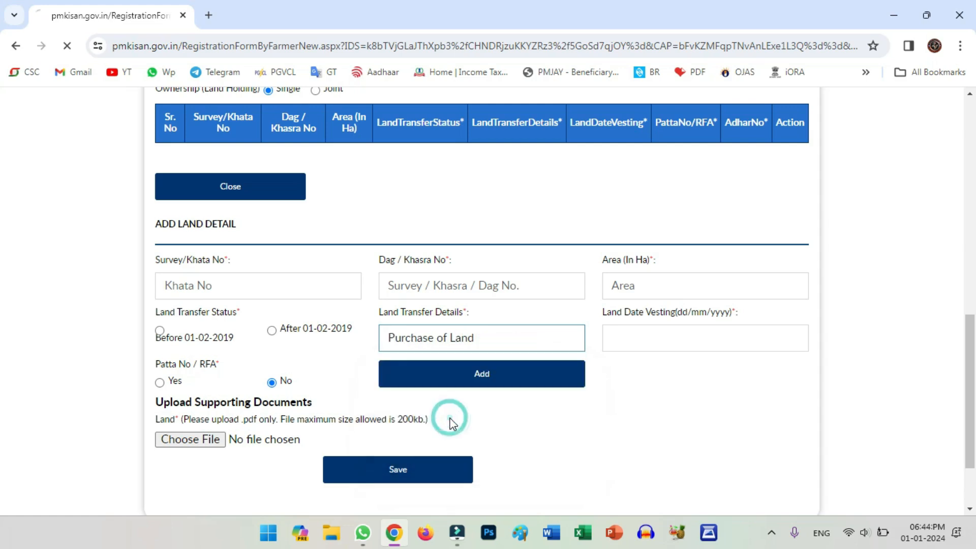
left_click(634, 337)
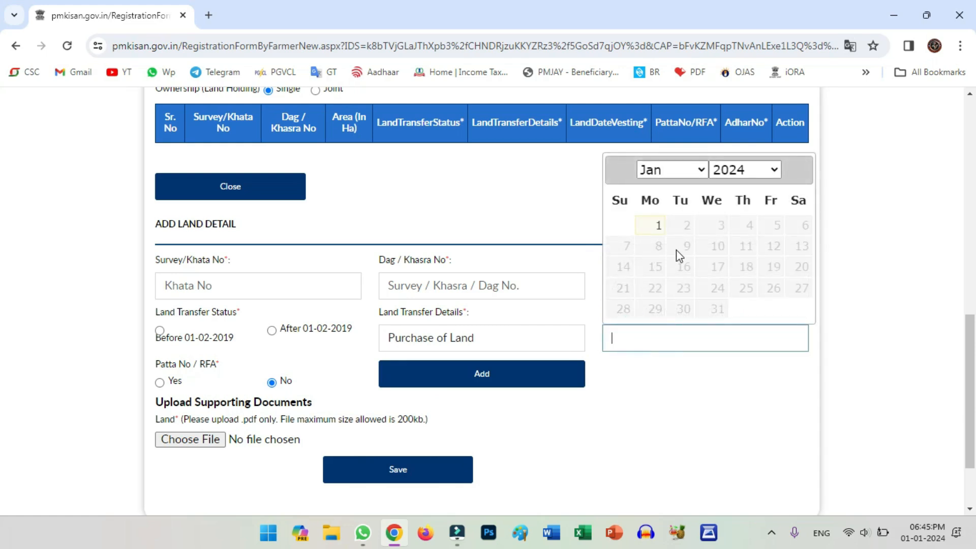
left_click(681, 374)
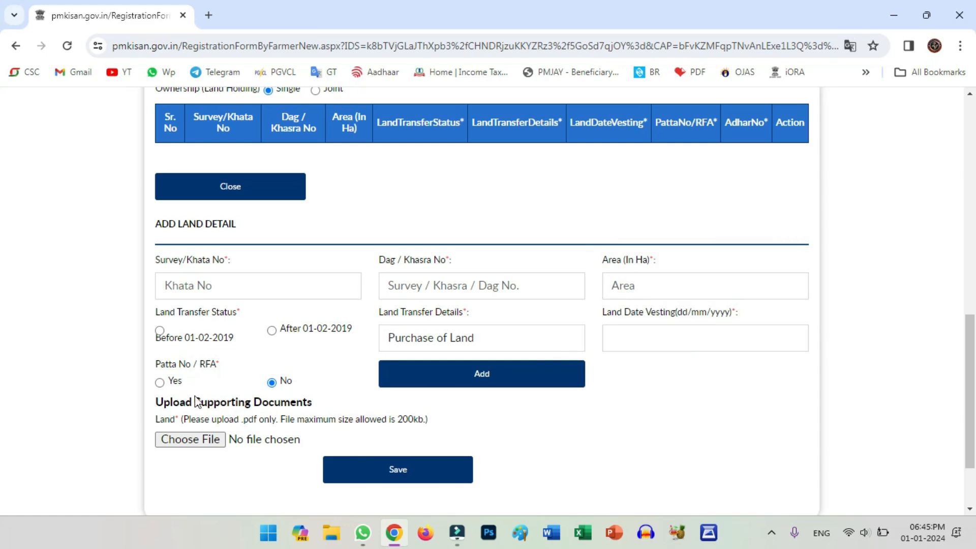
- Examine the Patta No / RFA choice and the format and size requirements for the supporting land document
double_click(202, 364)
left_click(255, 377)
left_click_drag(157, 419, 175, 422)
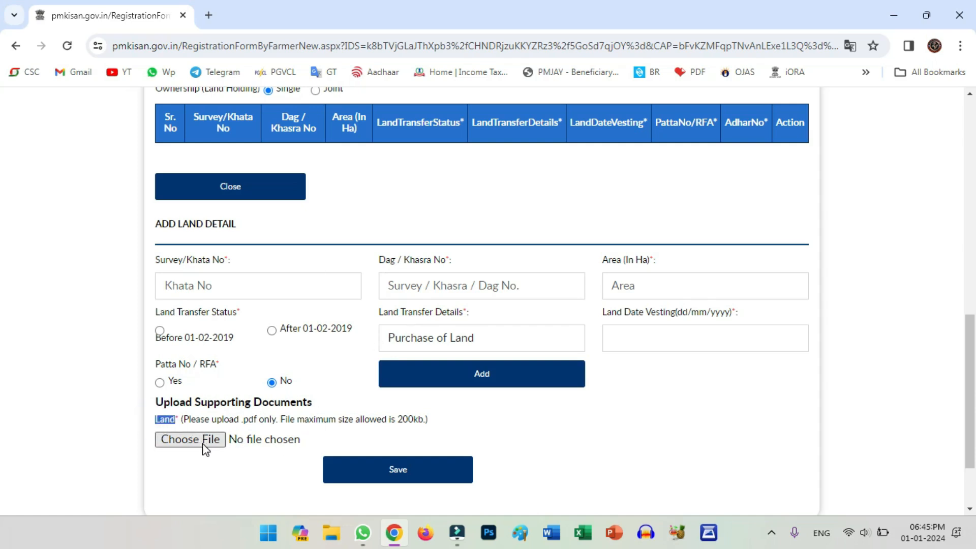
left_click(136, 416)
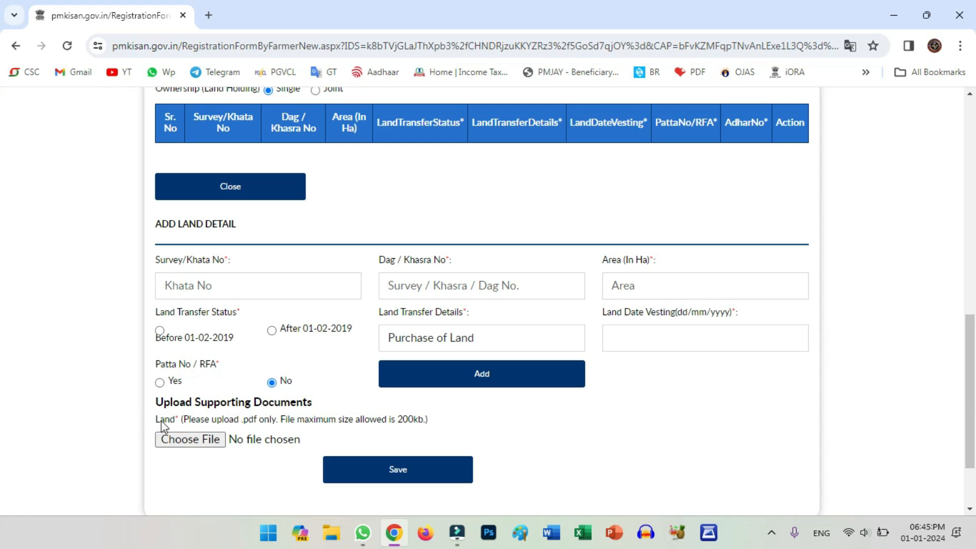
left_click_drag(157, 419, 342, 434)
left_click(339, 431)
left_click(401, 418)
left_click_drag(402, 417, 434, 416)
left_click(451, 415)
scroll(452, 420, "down", 2)
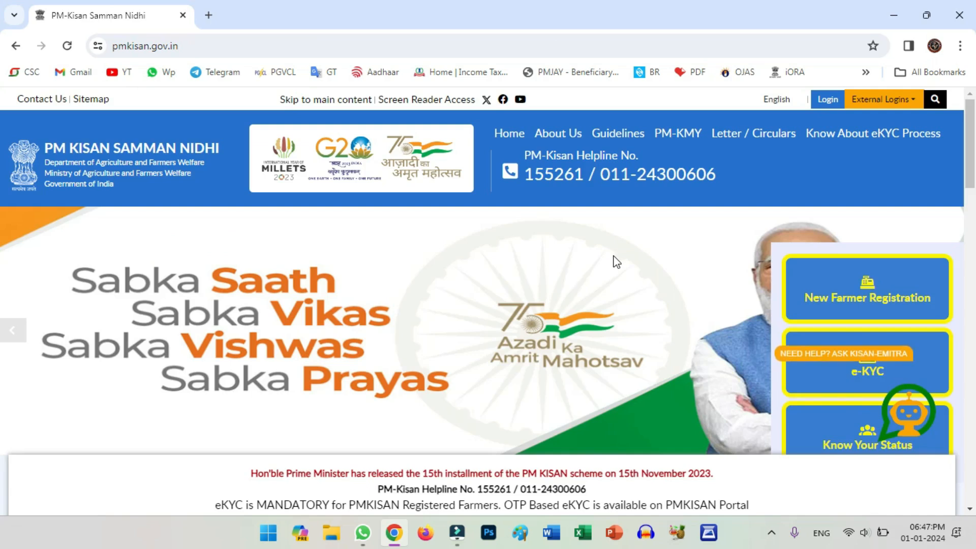
- Open the status lookup for self-registered or CSC farmers from Farmers Corner and check its Aadhaar number and captcha fields
scroll(625, 258, "down", 3)
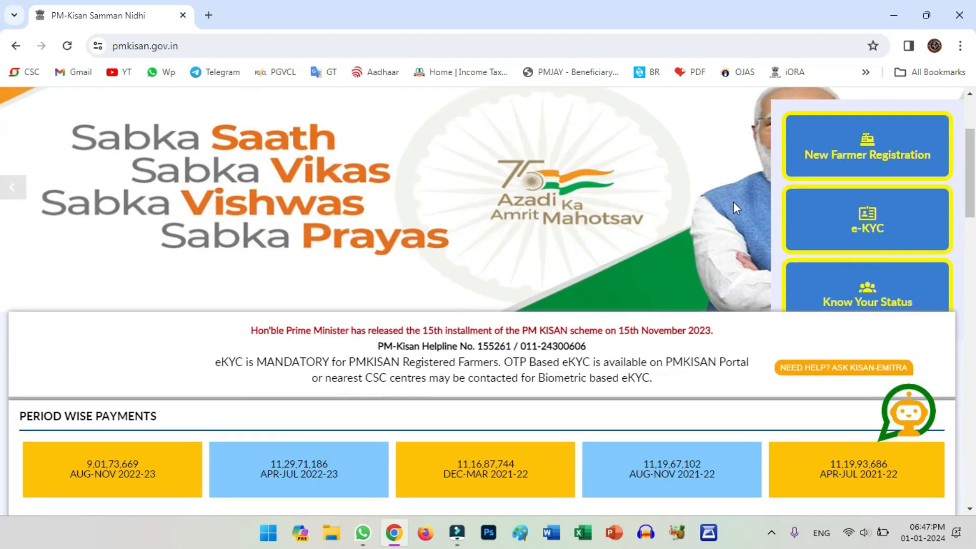
scroll(733, 202, "down", 6)
scroll(733, 204, "down", 3)
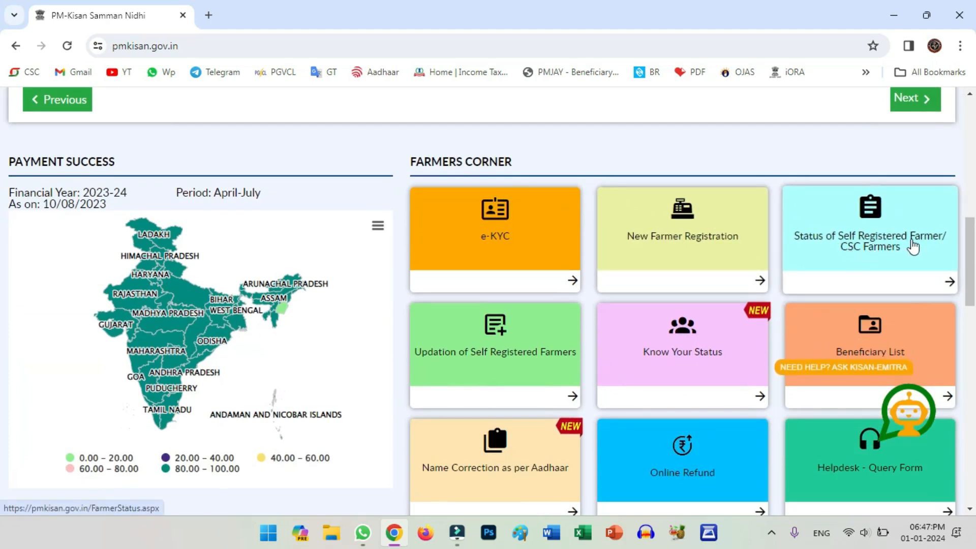
left_click(881, 244)
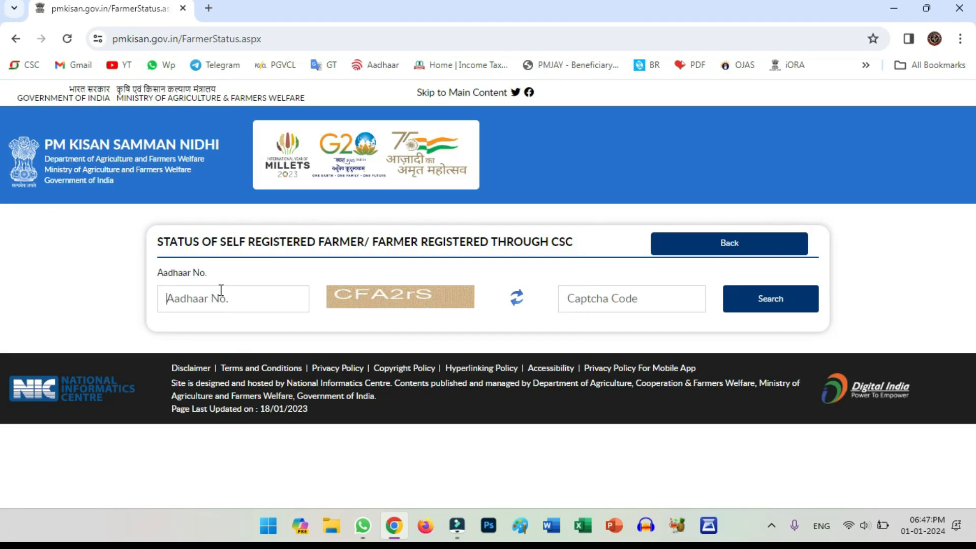
left_click(222, 291)
left_click(602, 290)
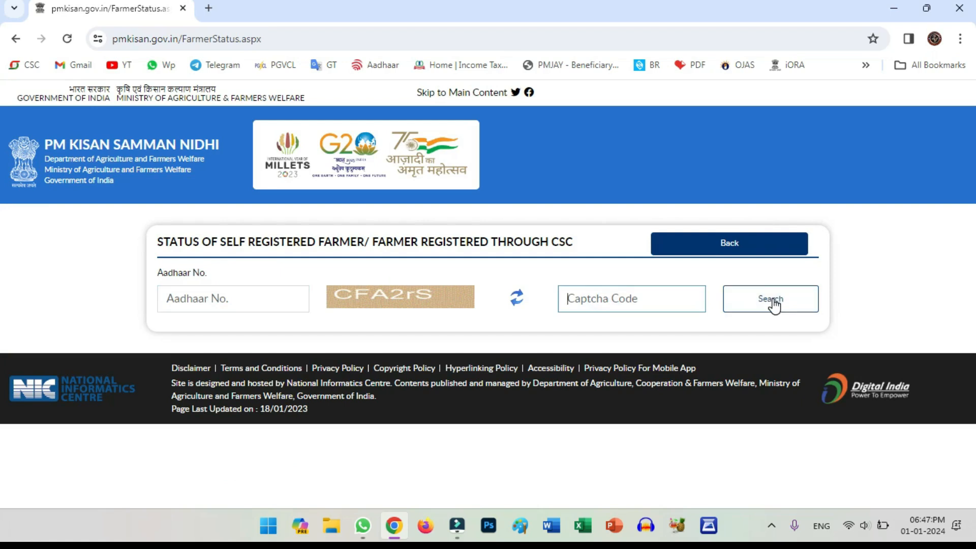